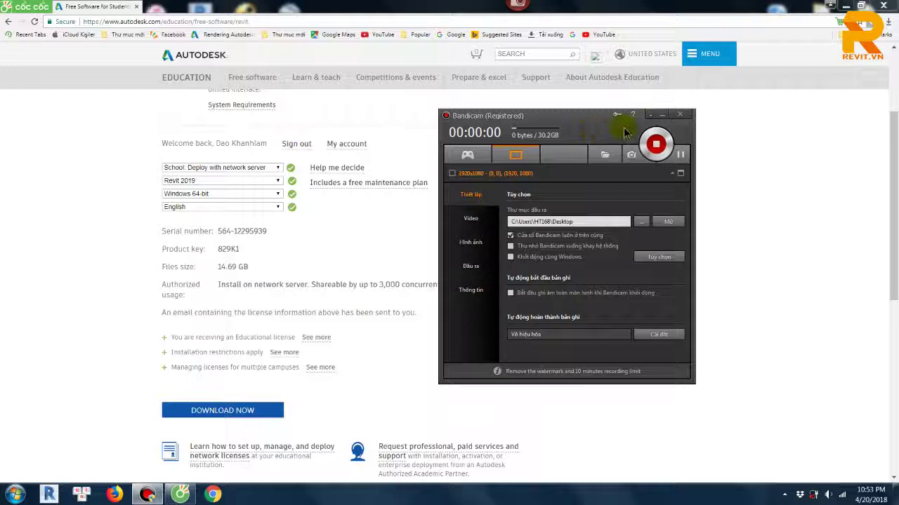
- Minimize Bandicam and replace the Autodesk free software tab with a blank new tab
left_click(663, 117)
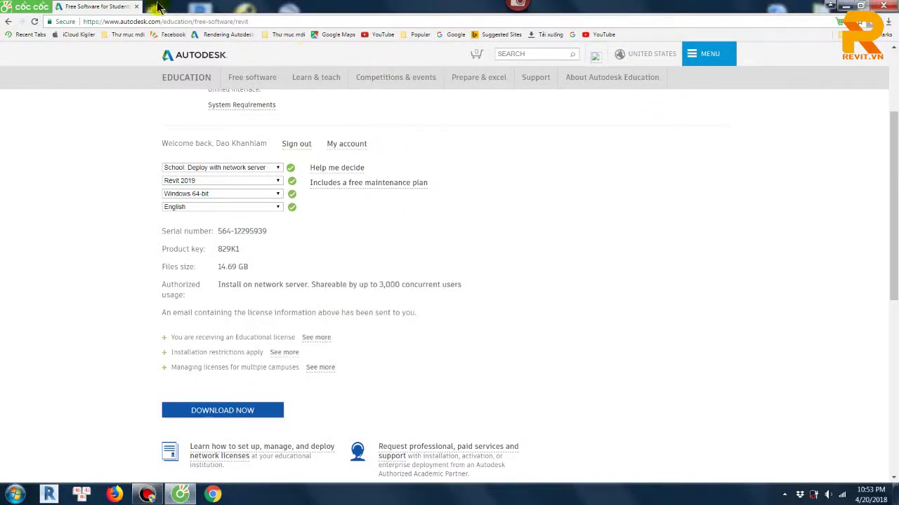
left_click(150, 9)
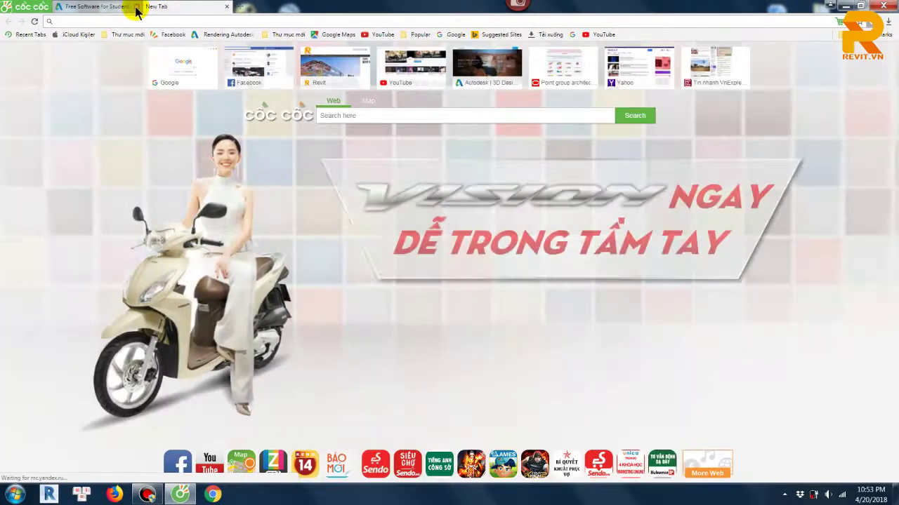
left_click(136, 7)
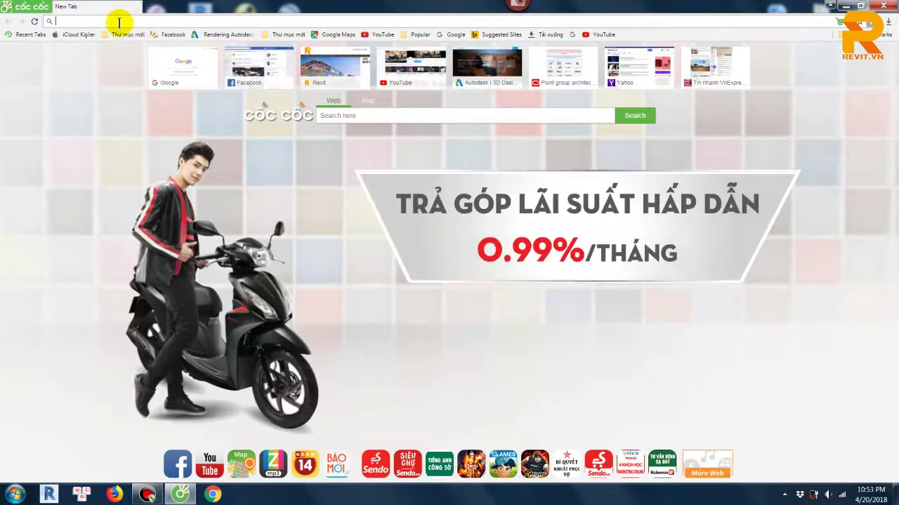
- Go to autodesk.com, correcting the autodeks.com typo that landed on a parked page
left_click(119, 22)
type("autodek")
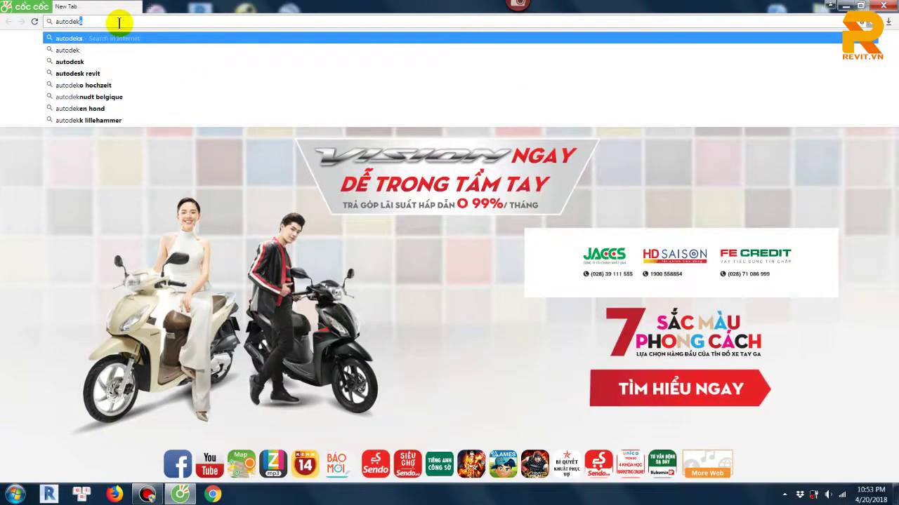
type("s.com")
key("Return")
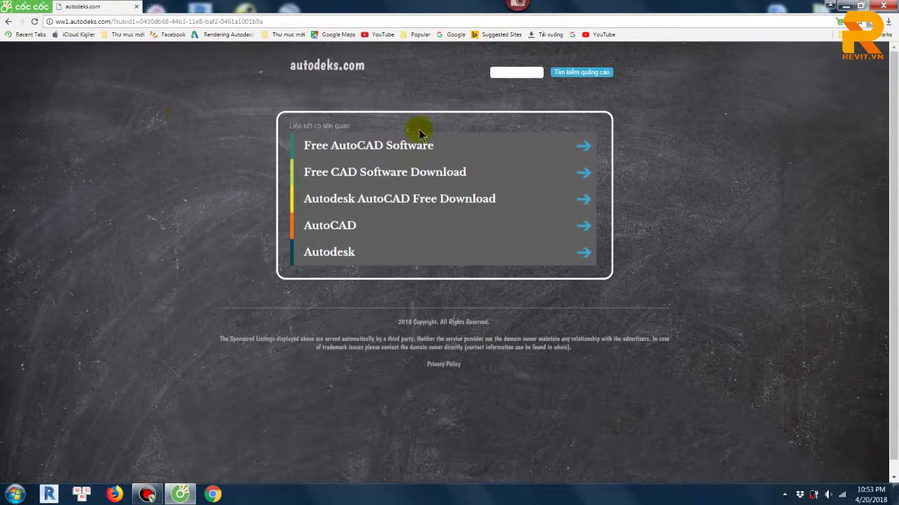
left_click(288, 23)
type("a")
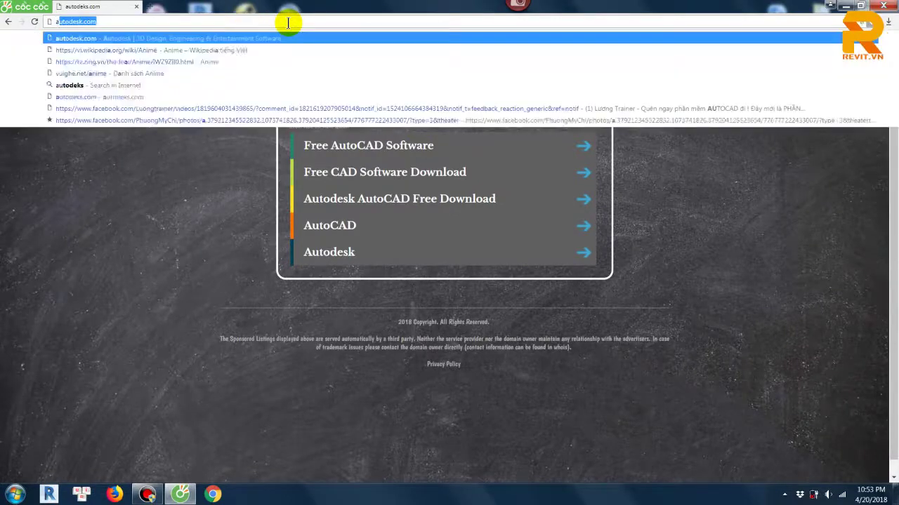
type("utodeks")
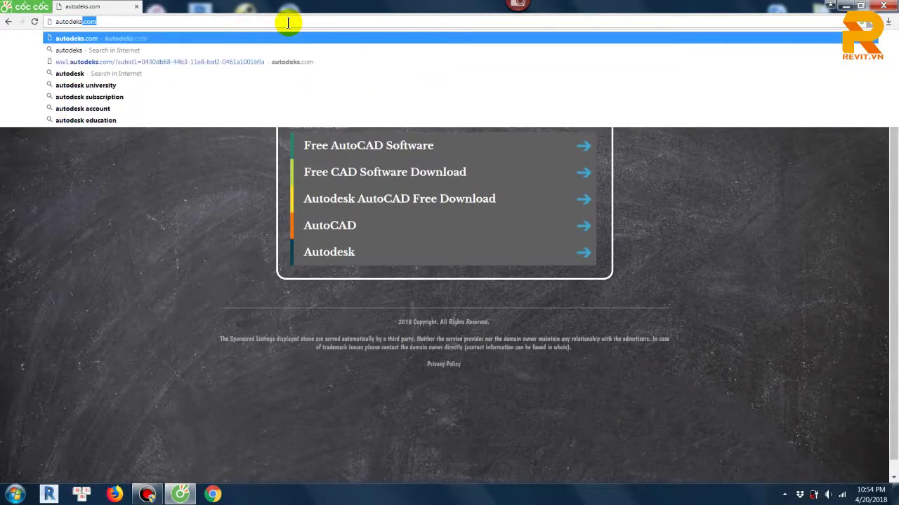
key("Return")
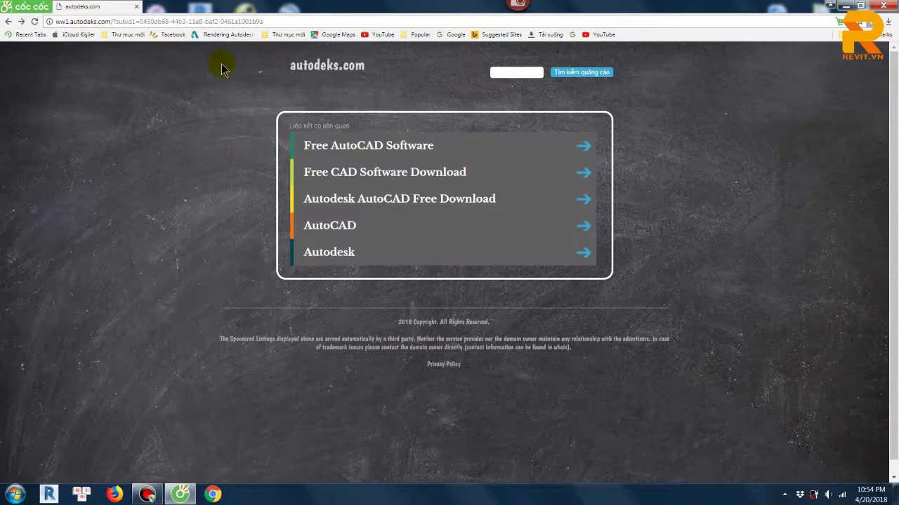
left_click(309, 22)
type("a")
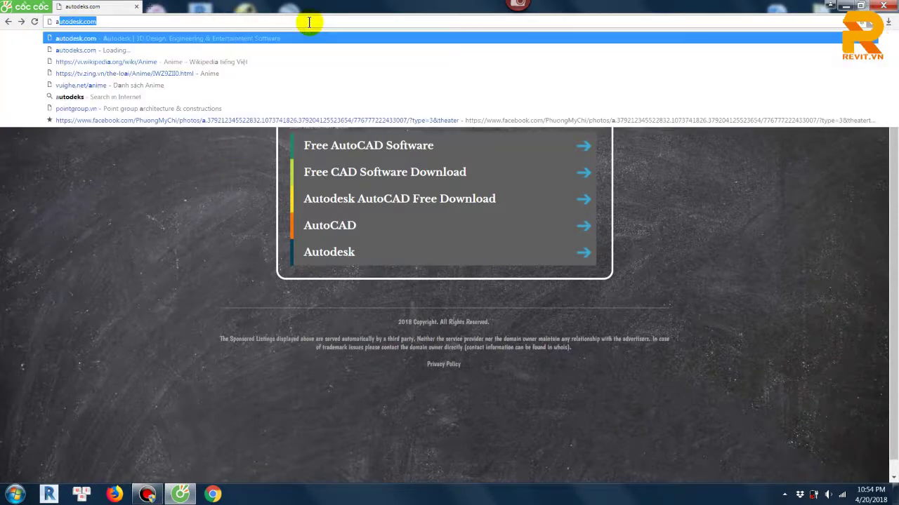
type("utodesk")
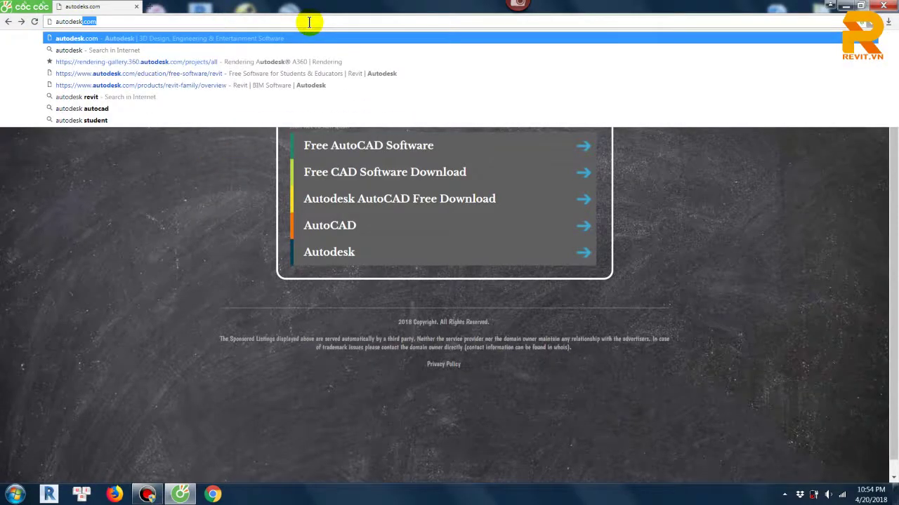
type(".com")
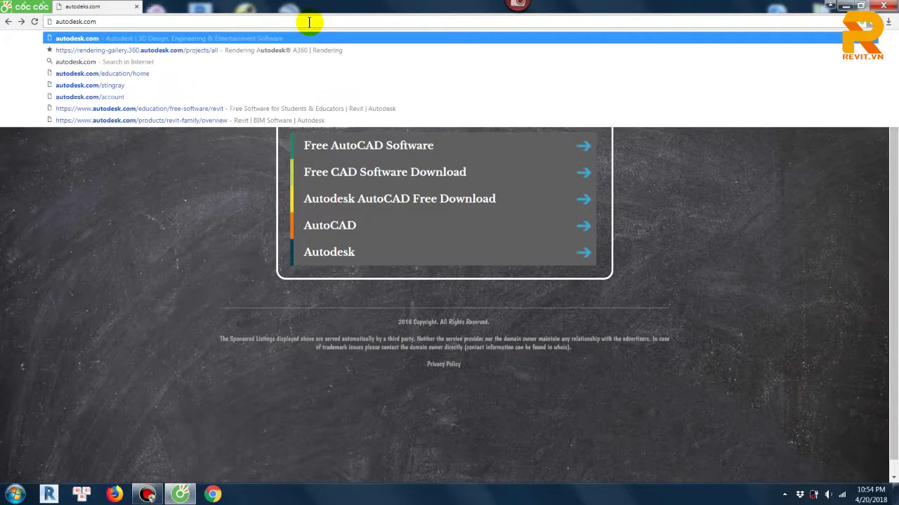
key("Return")
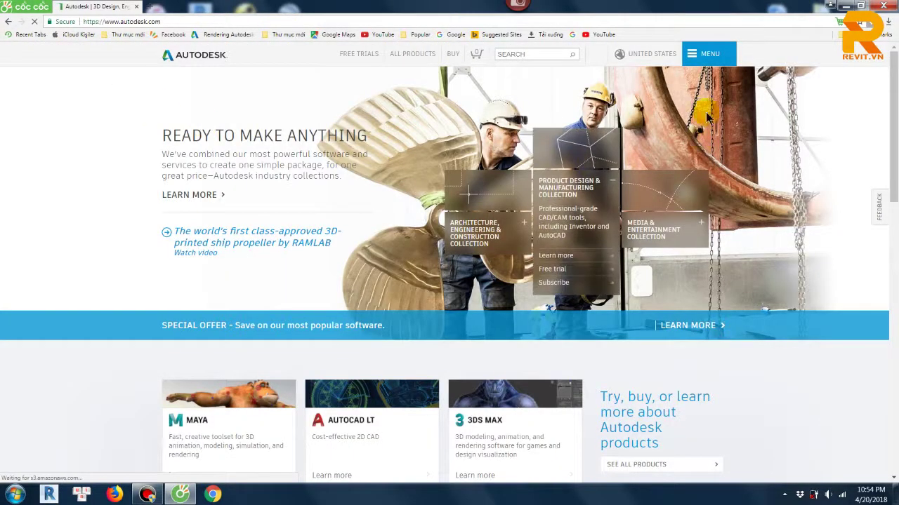
- Open Free student software from the site's MENU under Downloads
left_click(717, 61)
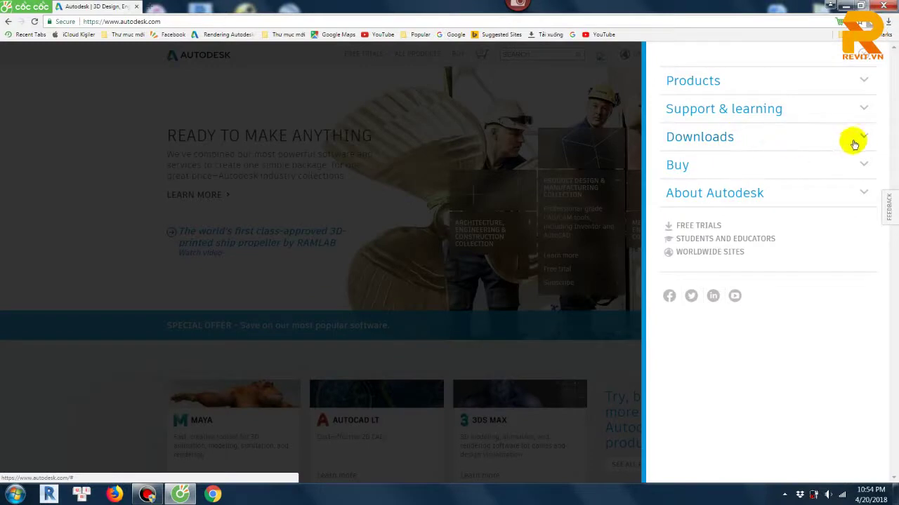
left_click(862, 136)
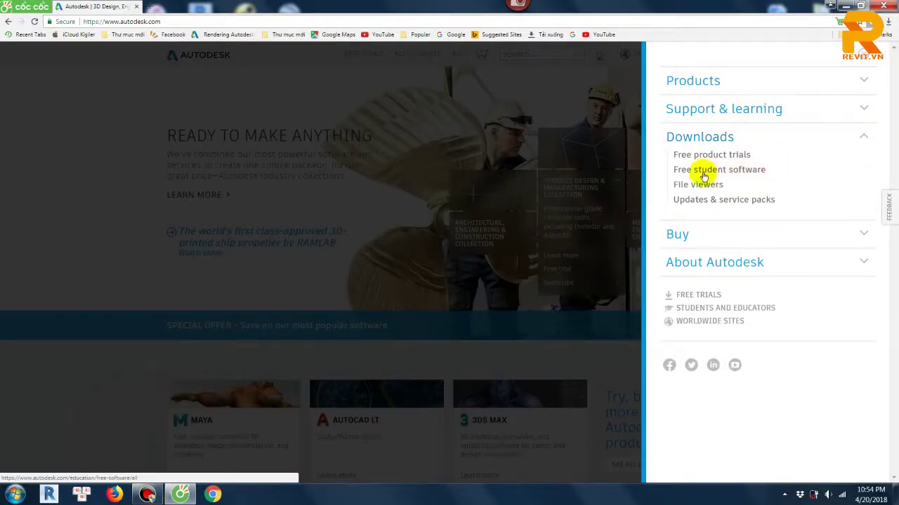
left_click(751, 173)
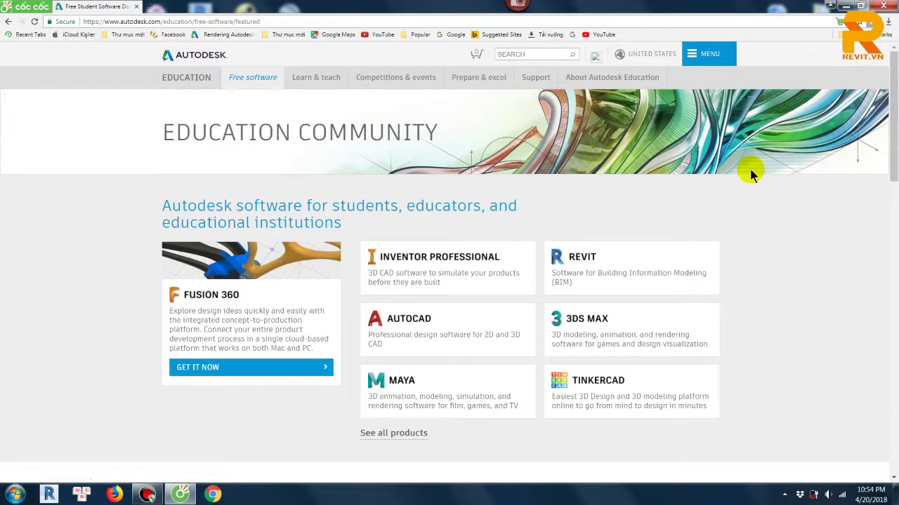
- Open the REVIT product page and sign in with the account e-mail and saved password
left_click(582, 259)
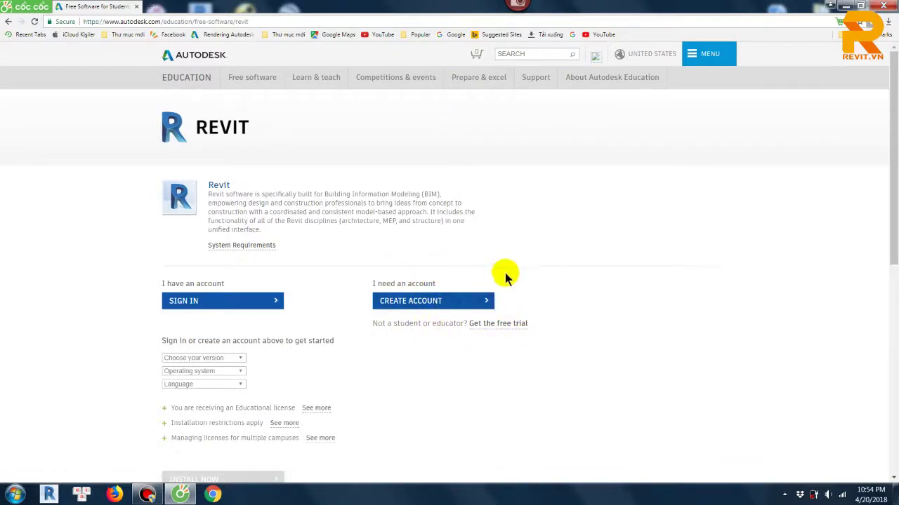
left_click(250, 303)
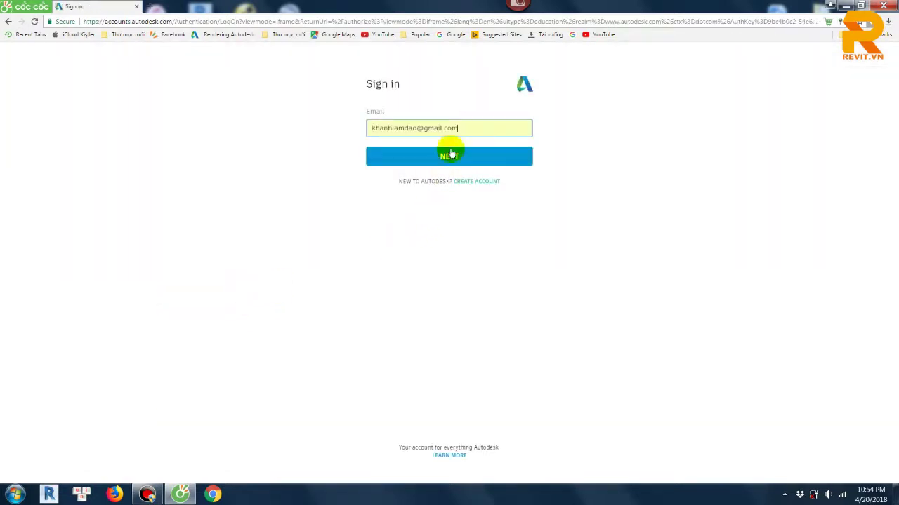
left_click(452, 154)
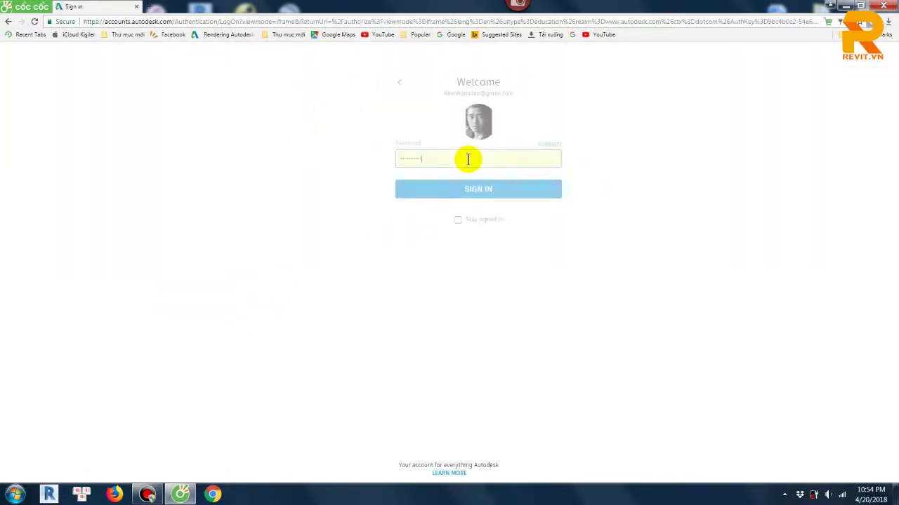
left_click(466, 195)
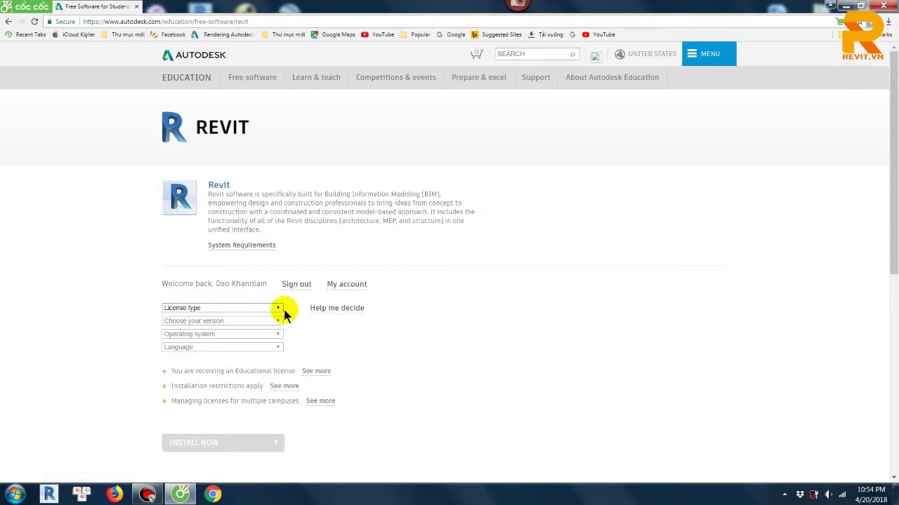
- Choose Personal or individual use, Revit 2019, Windows 64-bit and English in the download options
left_click(279, 309)
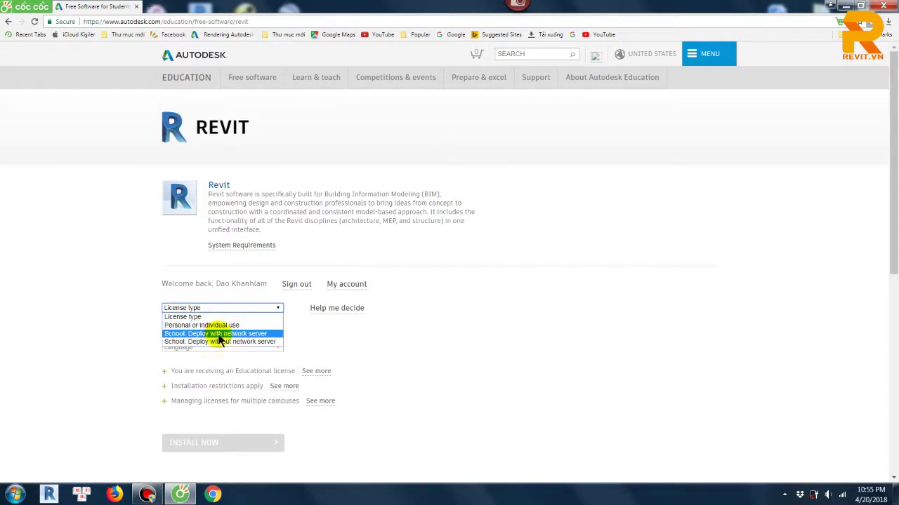
left_click(230, 326)
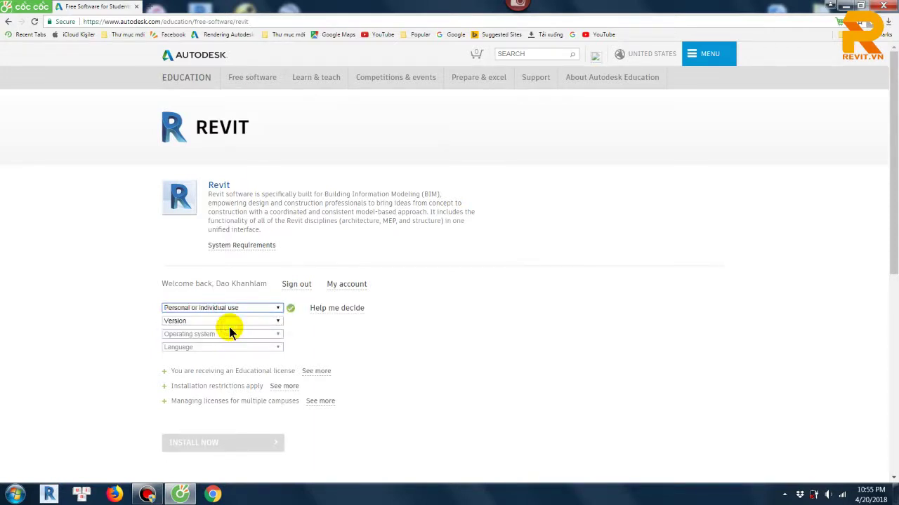
left_click(230, 324)
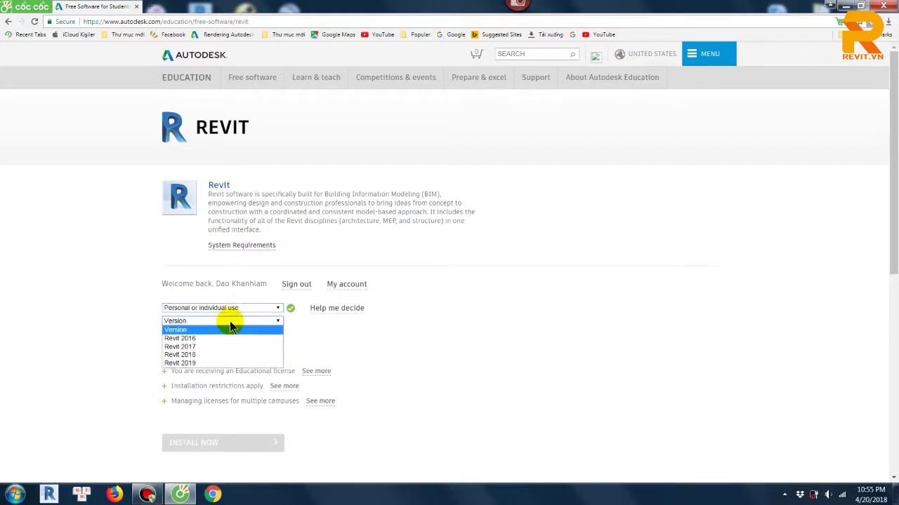
left_click(211, 362)
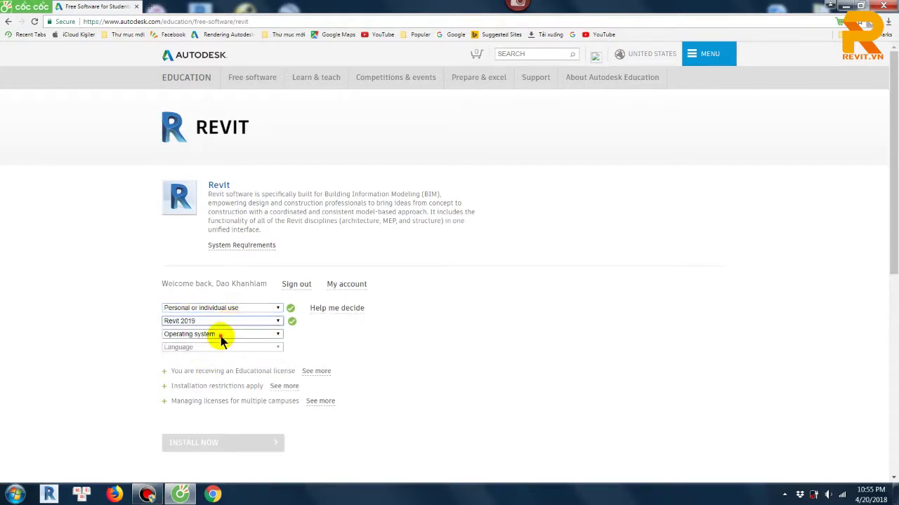
left_click(219, 336)
left_click(207, 351)
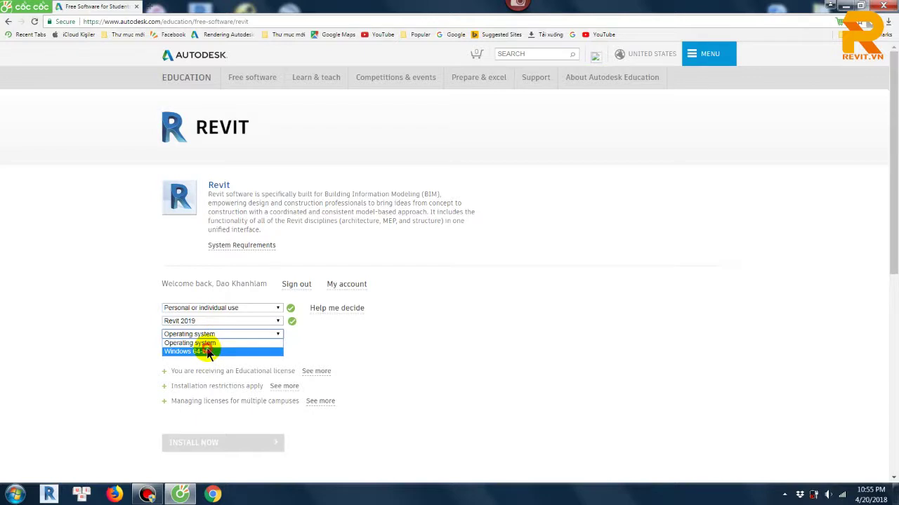
left_click(216, 348)
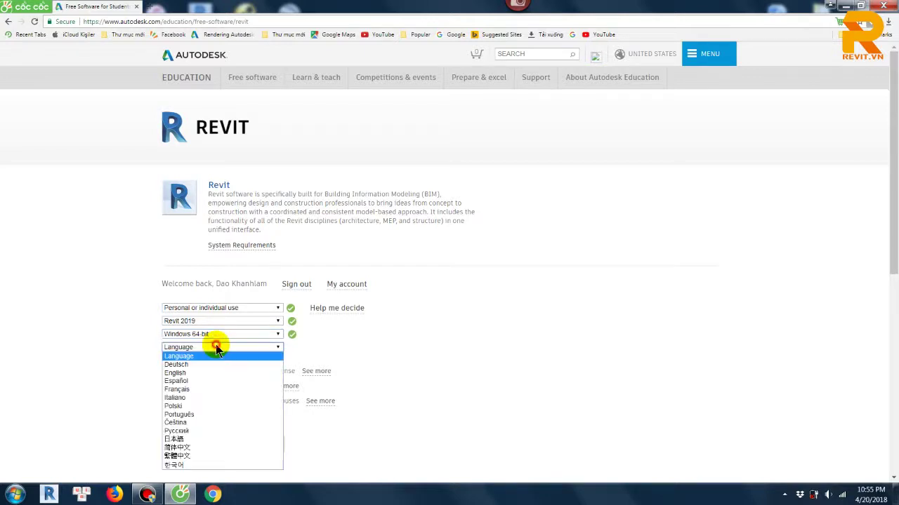
left_click(185, 374)
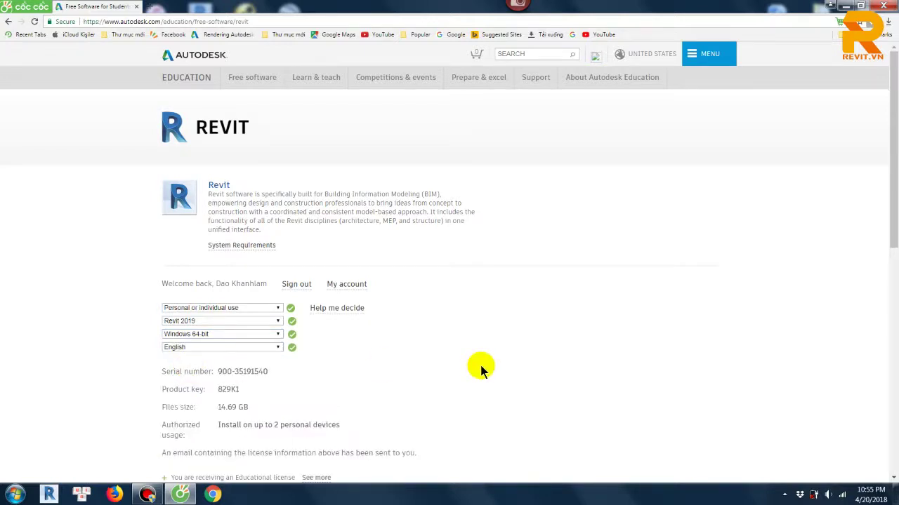
scroll(481, 370, "down", 2)
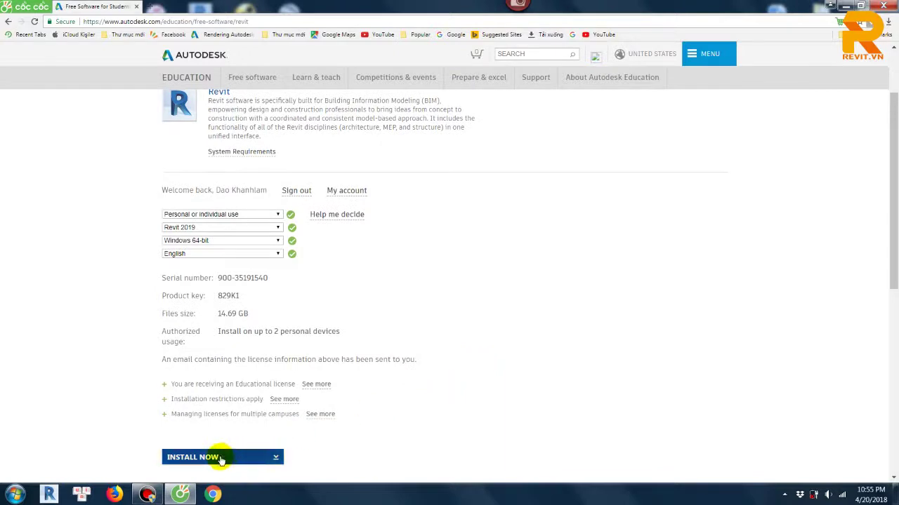
- Accept the license agreement and download the Revit 2019 webinstall setup .exe
left_click(219, 458)
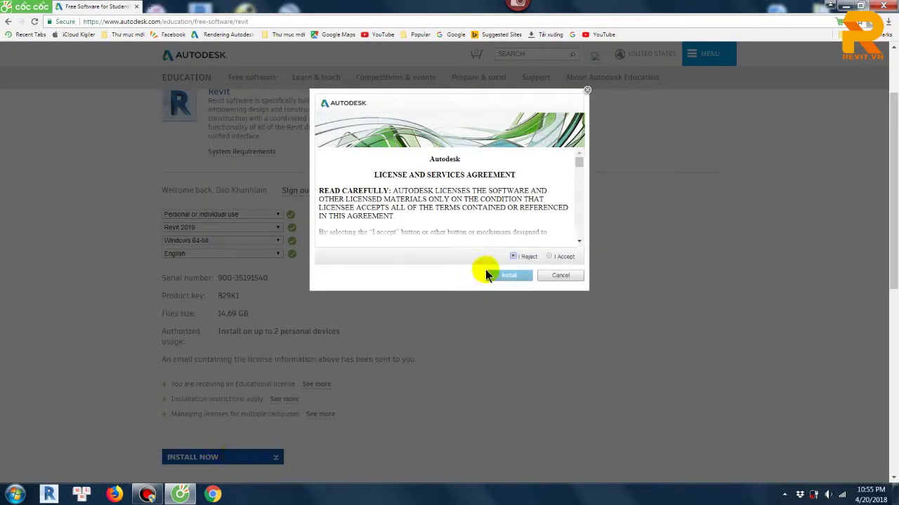
left_click(548, 256)
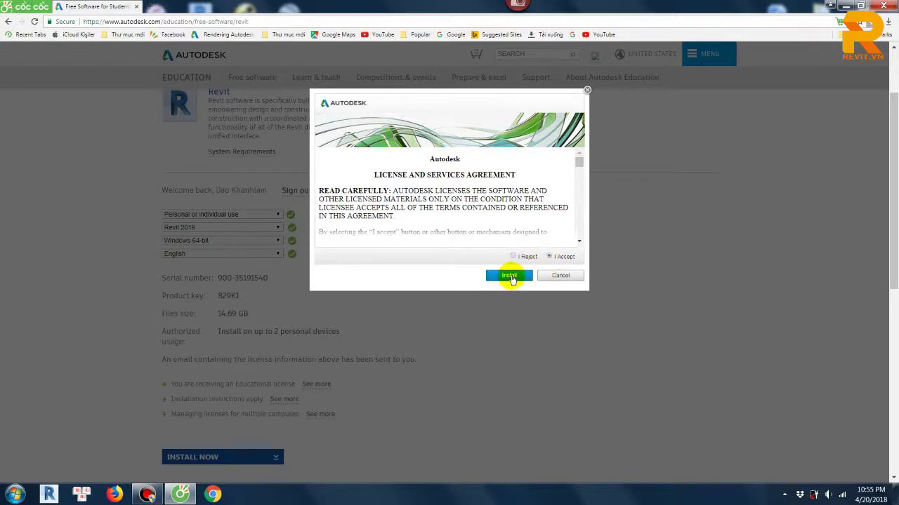
left_click(509, 276)
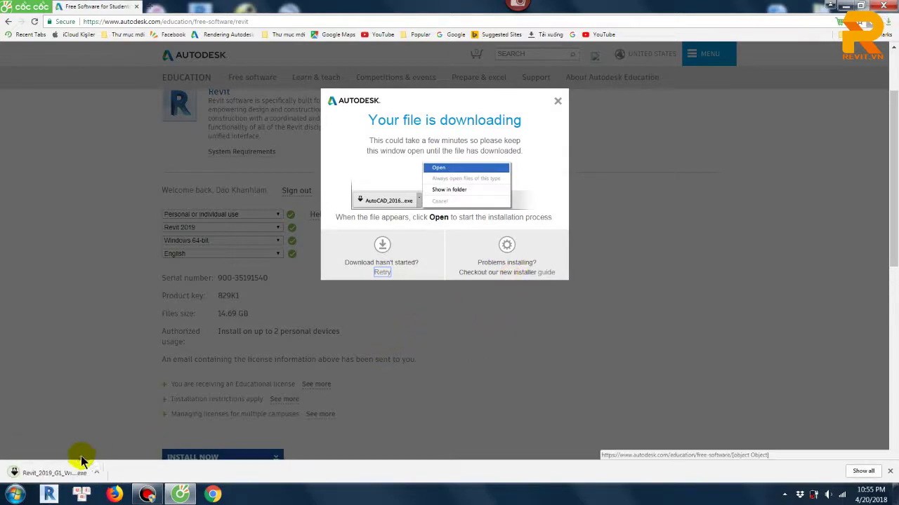
- Run the downloaded Revit setup from the download bar and allow it past the security warning
right_click(40, 476)
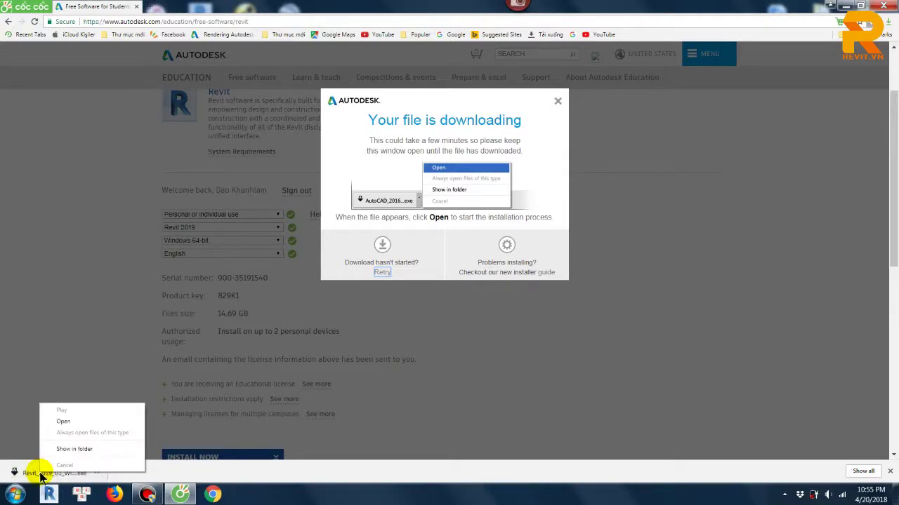
left_click(61, 422)
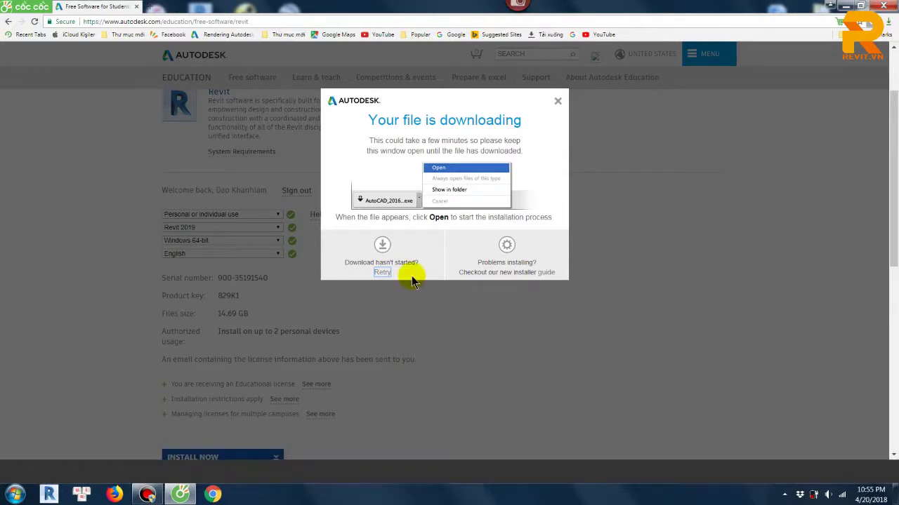
left_click(486, 255)
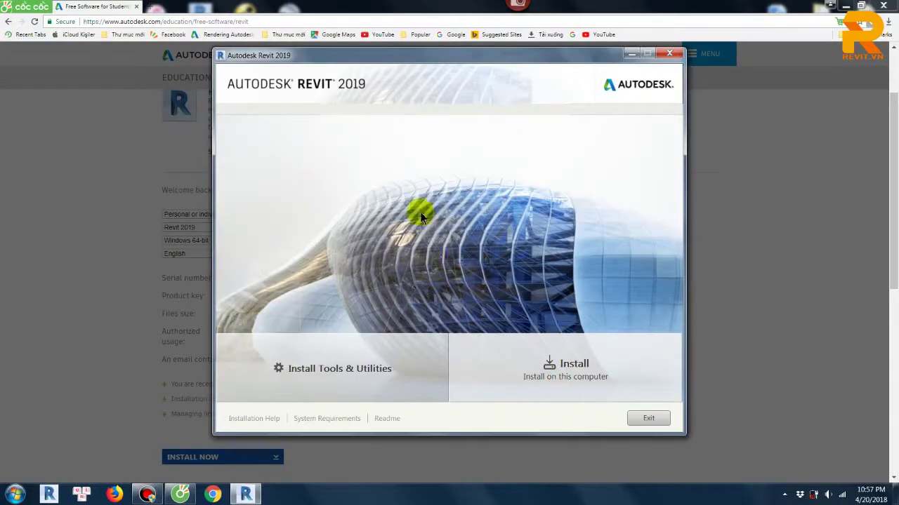
- Choose Install on this computer to reach the Configure Installation page
left_click(578, 371)
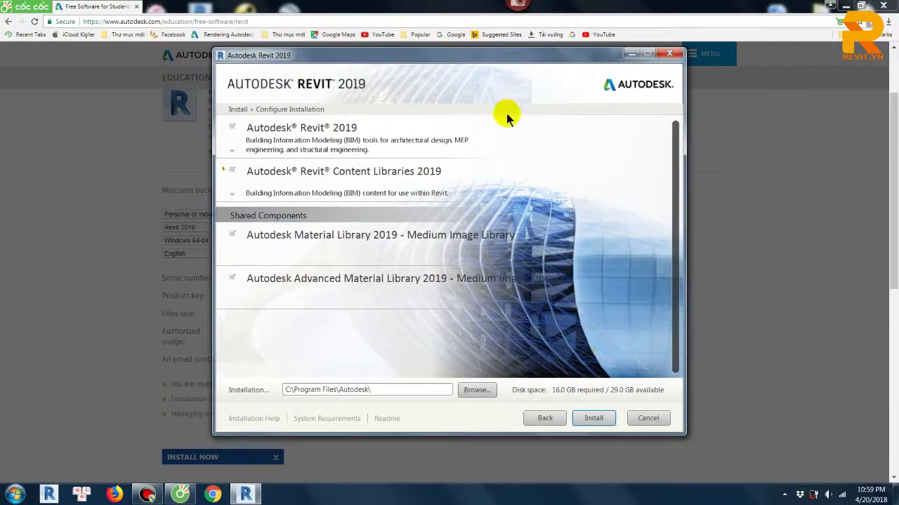
left_click(233, 152)
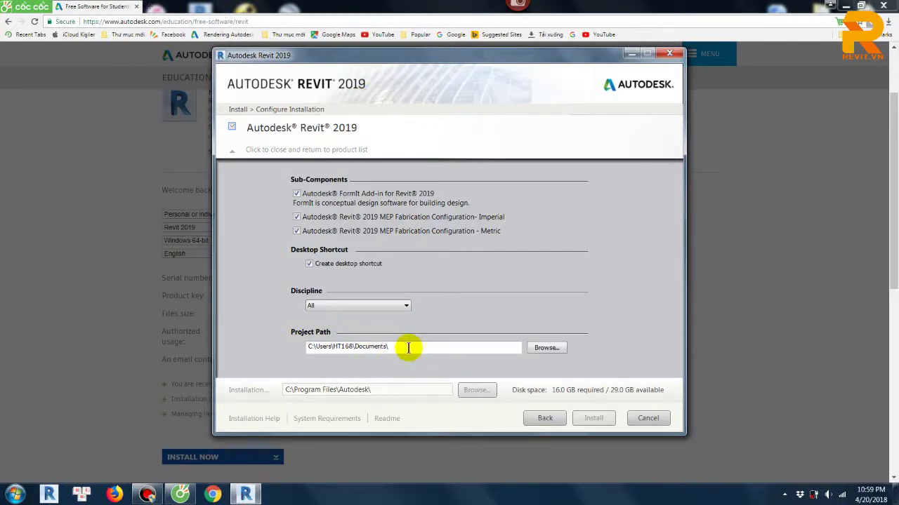
left_click(232, 149)
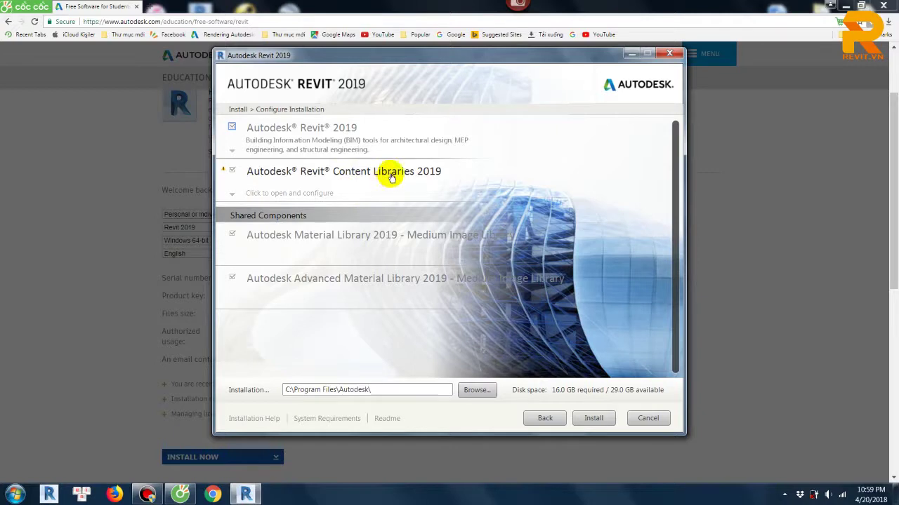
- In Content Libraries 2019, uncheck the US Imperial content pack so only US Metric remains
left_click(232, 193)
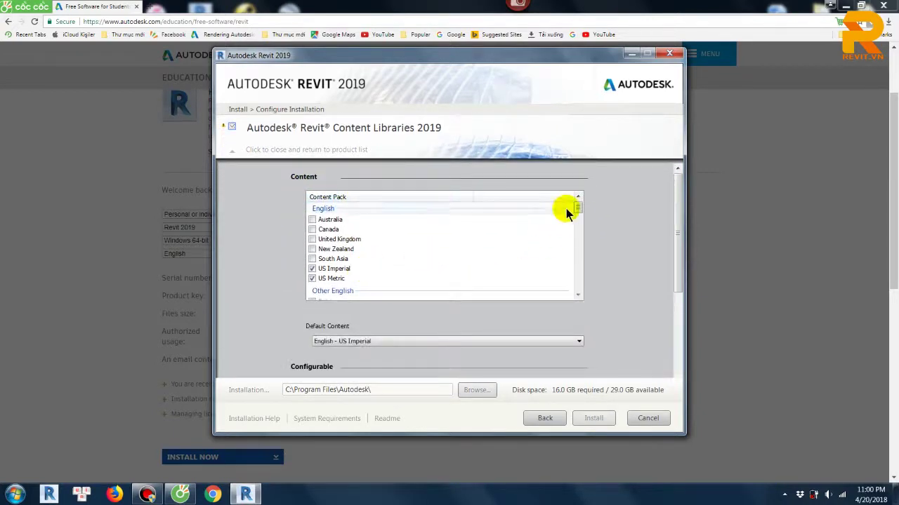
mouse_move(578, 203)
left_mouse_down()
mouse_move(575, 287)
mouse_move(582, 201)
left_mouse_up()
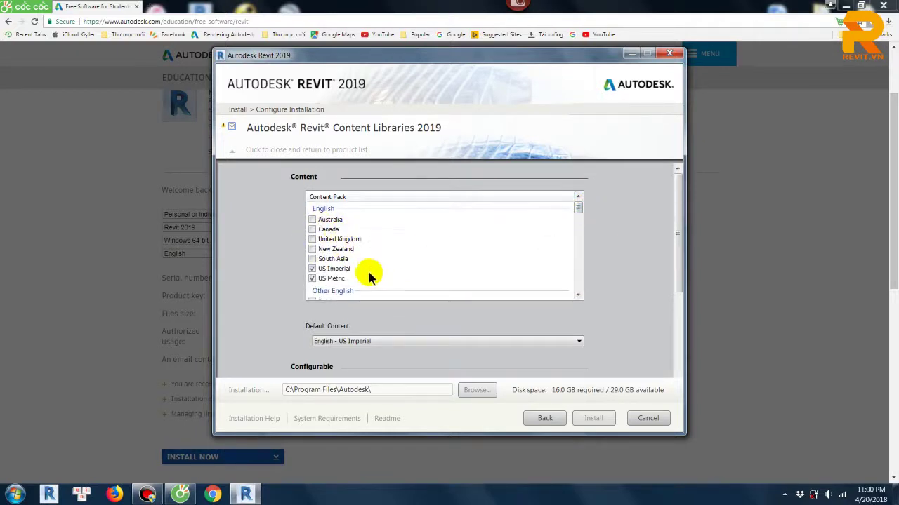
left_click_drag(578, 208, 578, 213)
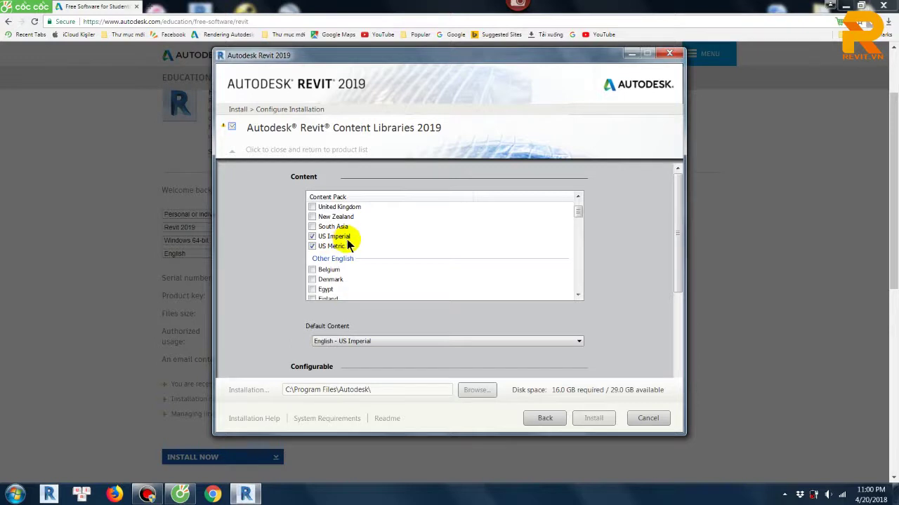
left_click(311, 237)
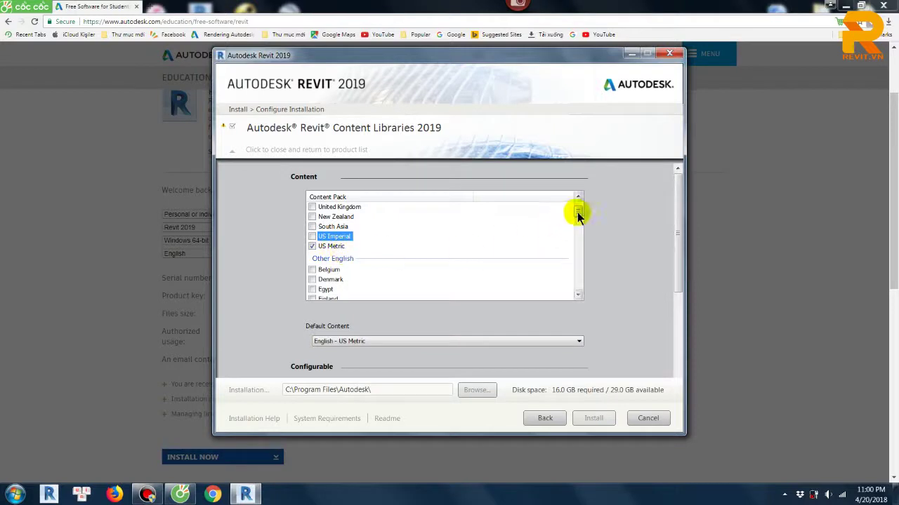
mouse_move(577, 210)
left_mouse_down()
mouse_move(578, 242)
mouse_move(578, 218)
left_mouse_up()
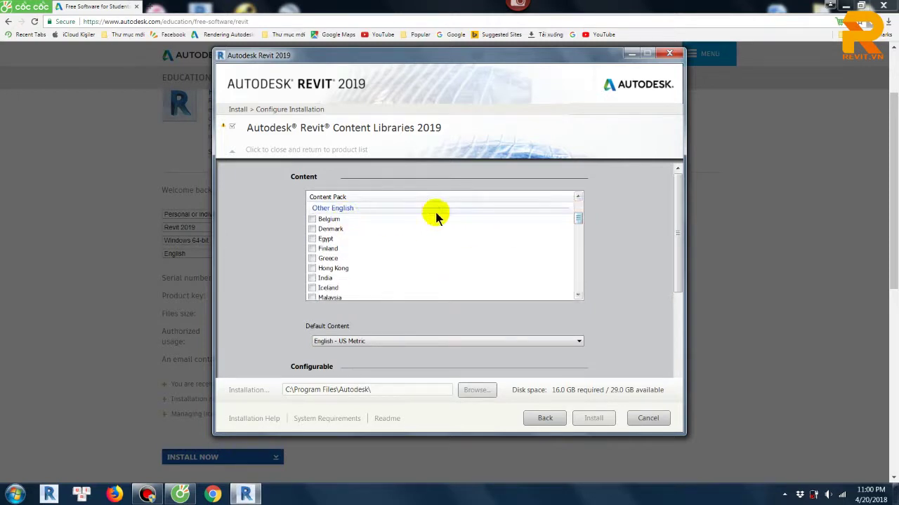
left_click_drag(578, 213, 578, 236)
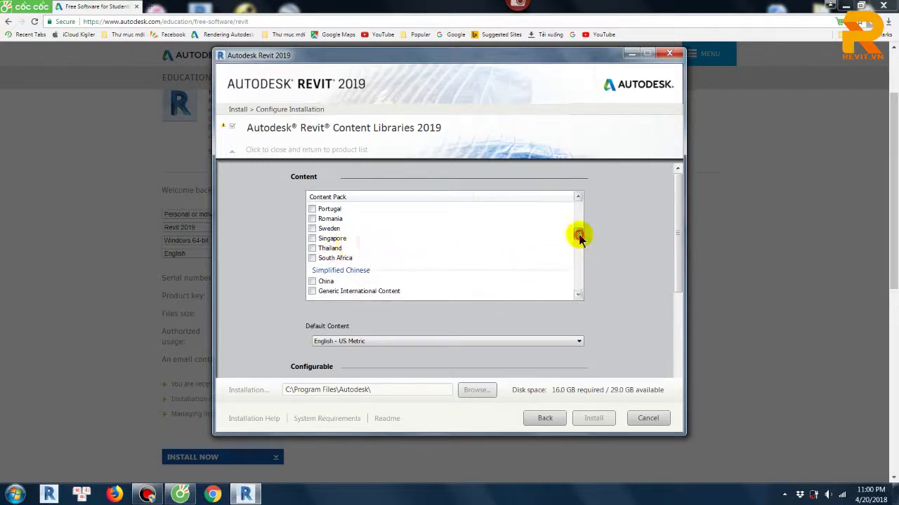
left_click_drag(578, 234, 582, 287)
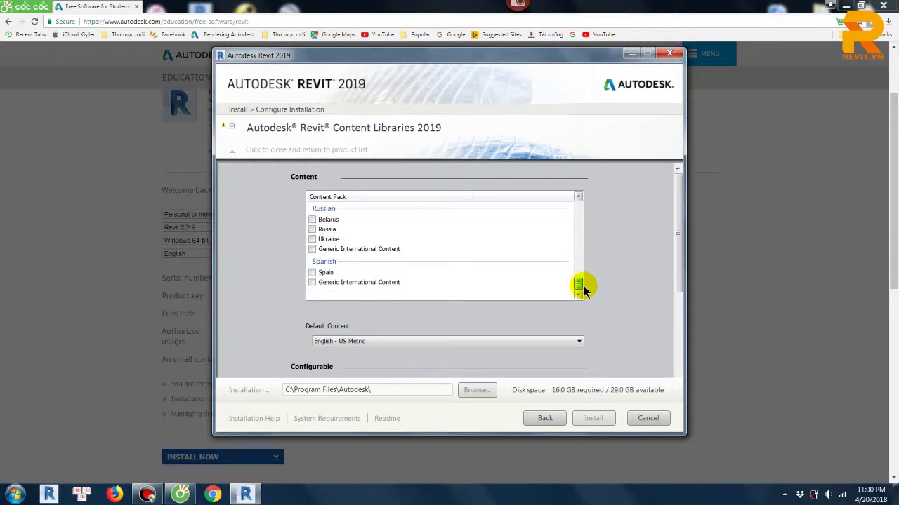
left_click_drag(583, 285, 584, 205)
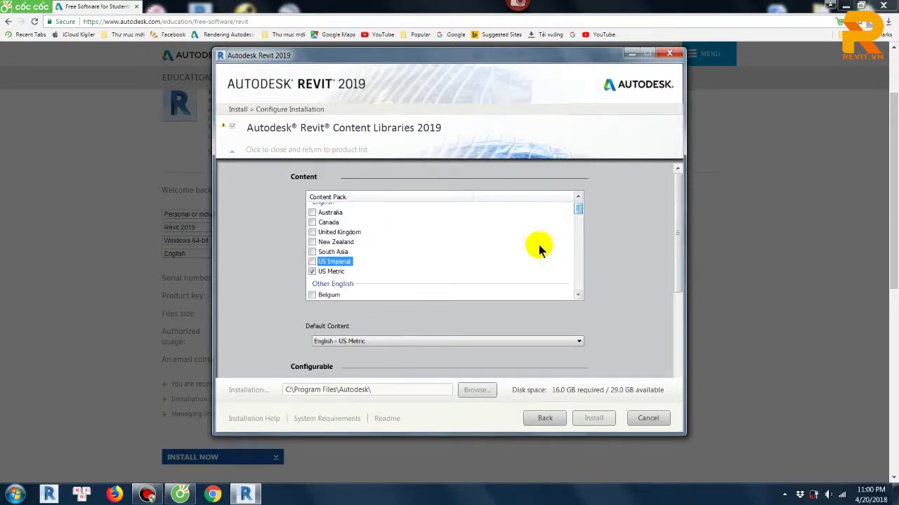
mouse_move(666, 217)
left_mouse_down()
mouse_move(672, 321)
mouse_move(678, 186)
left_mouse_up()
- Collapse Content Libraries, reopen it, toggle the US Metric pack off and collapse it again
left_click(234, 153)
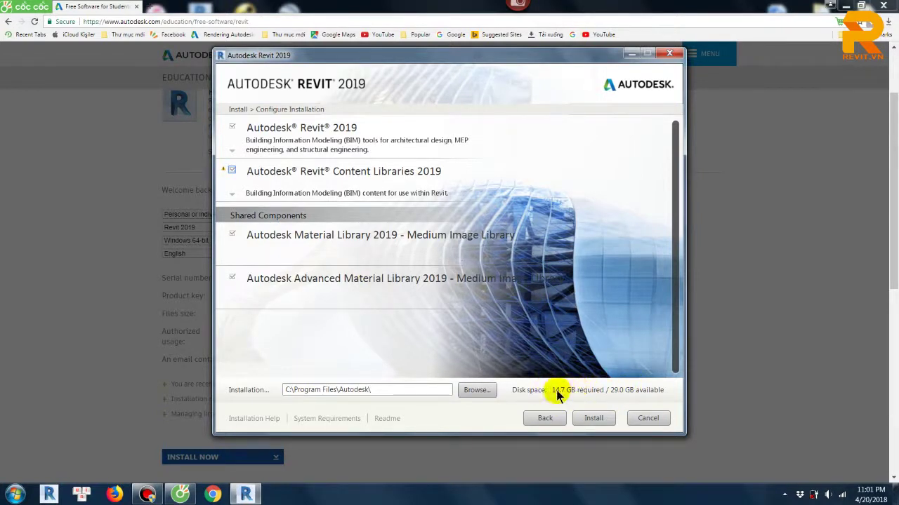
left_click(231, 195)
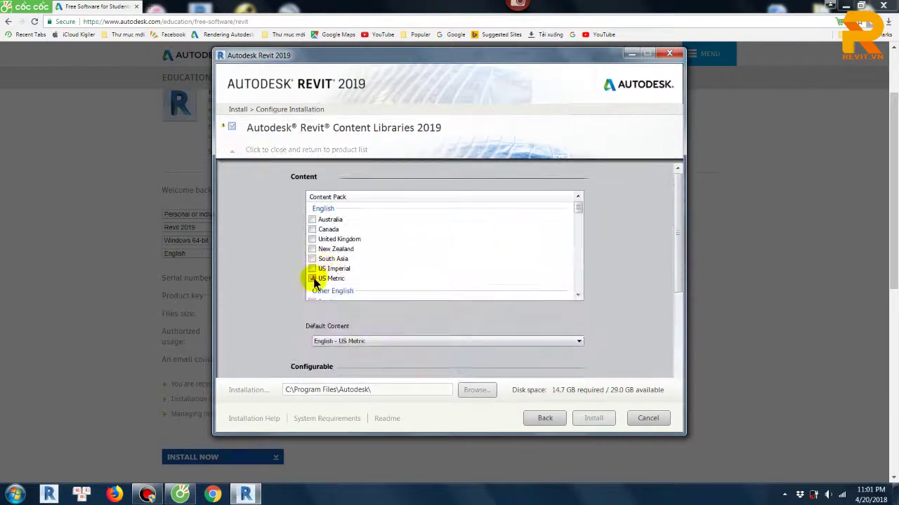
left_click(312, 279)
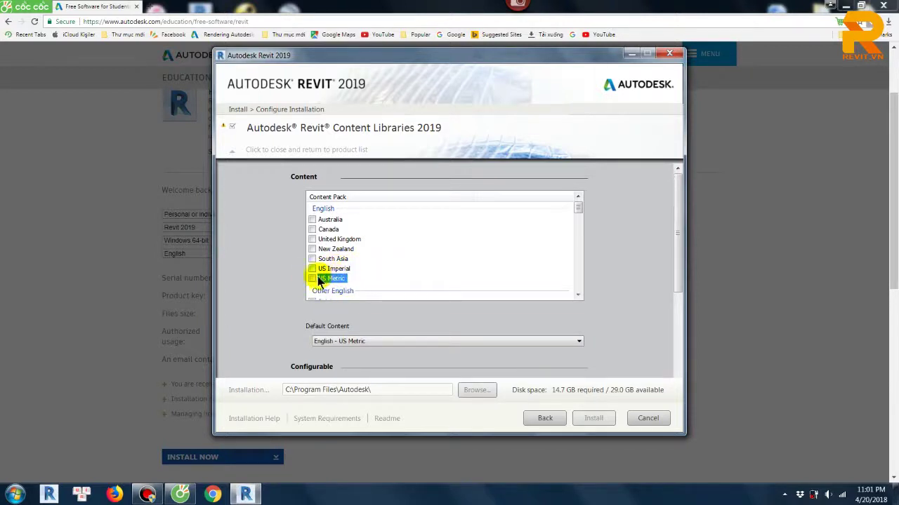
left_click(234, 154)
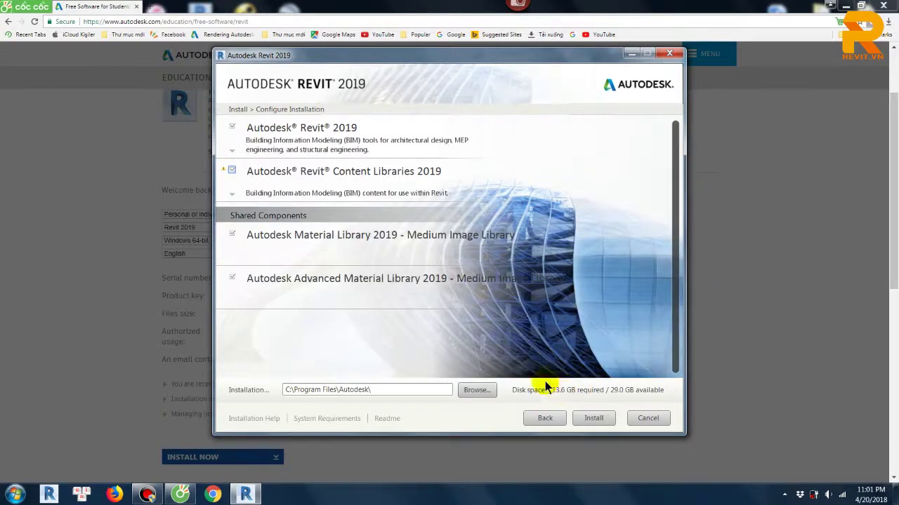
- Re-include US Metric as the only content pack and begin the Revit 2019 installation
left_click(249, 194)
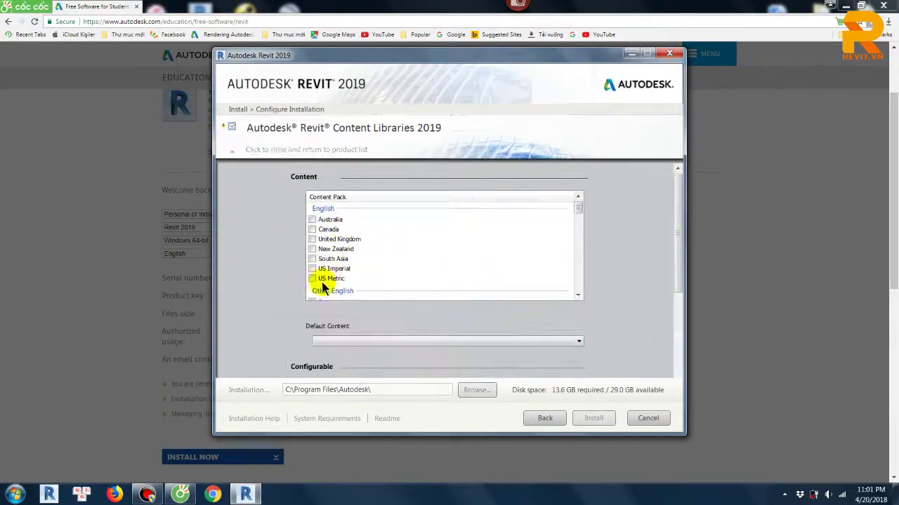
left_click(324, 279)
left_click(312, 279)
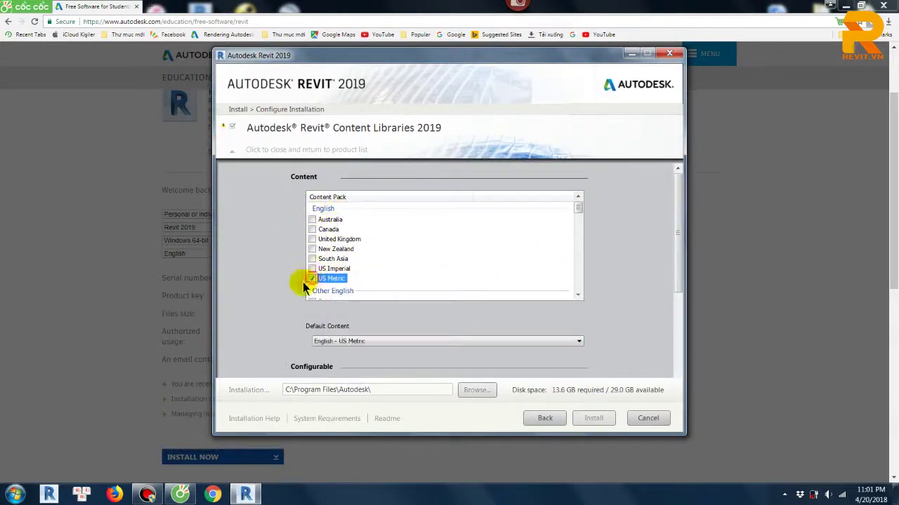
left_click(232, 150)
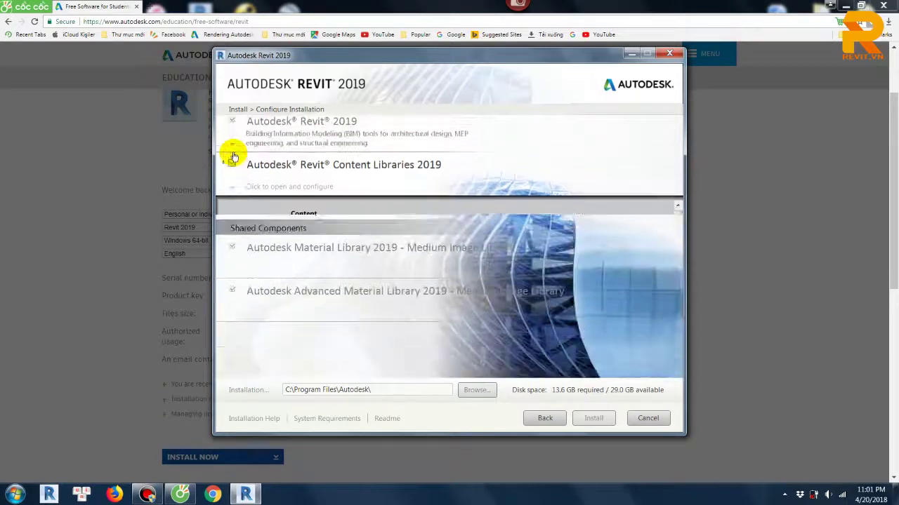
left_click(595, 419)
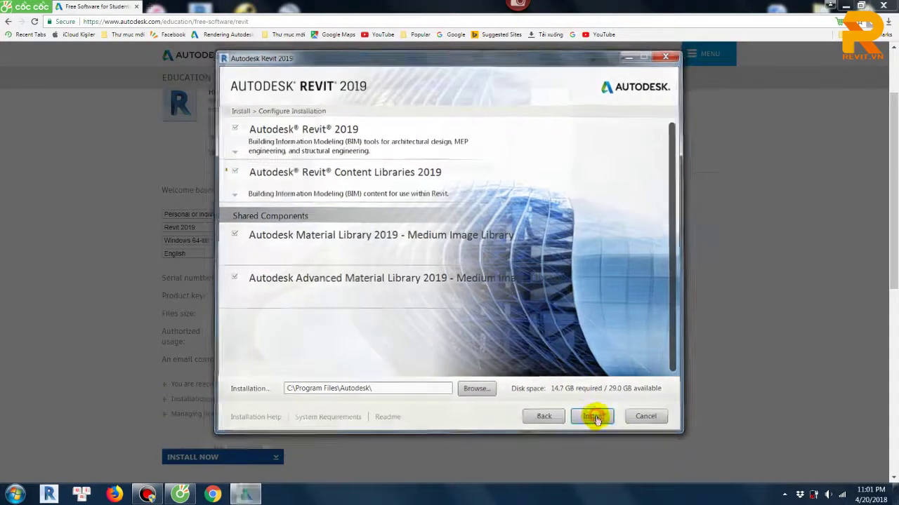